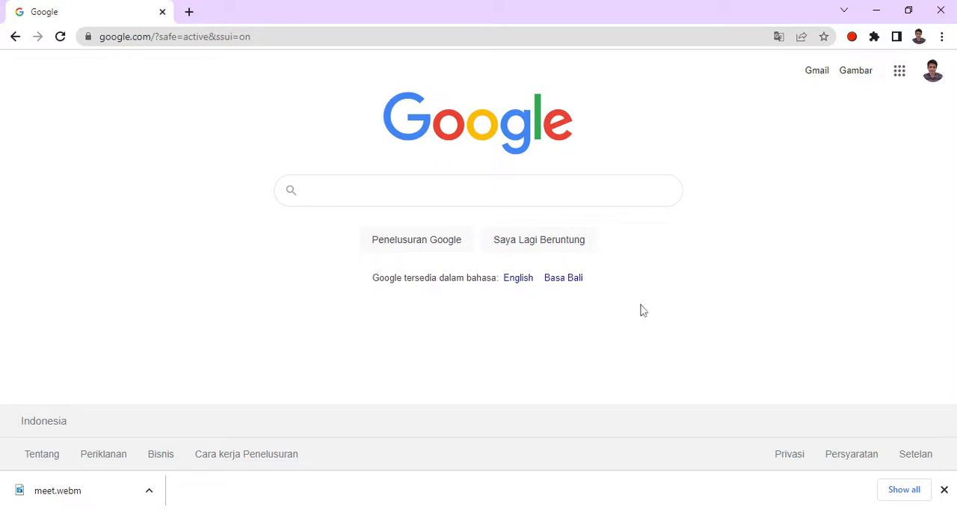
- Open Calendar from the Google apps launcher
click(899, 75)
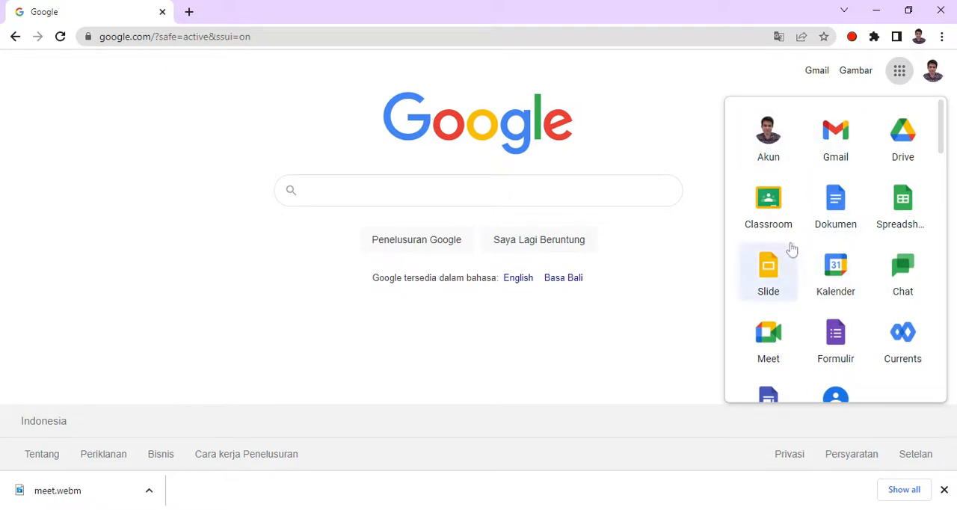
scroll(802, 233, down, 1)
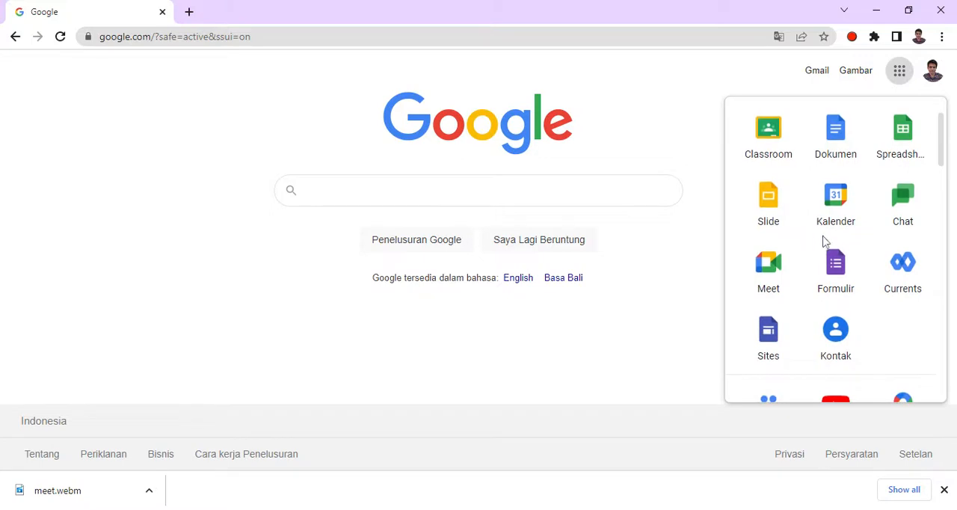
scroll(823, 250, up, 1)
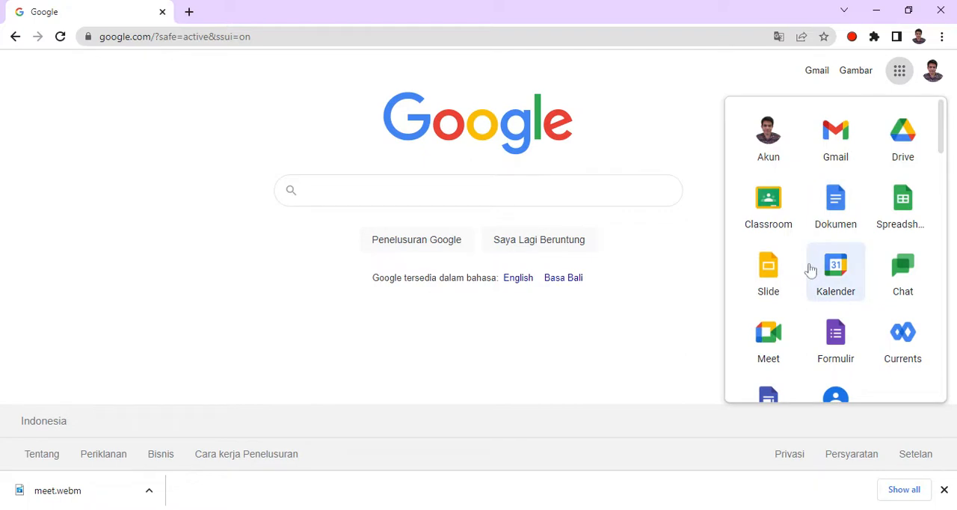
scroll(788, 278, down, 1)
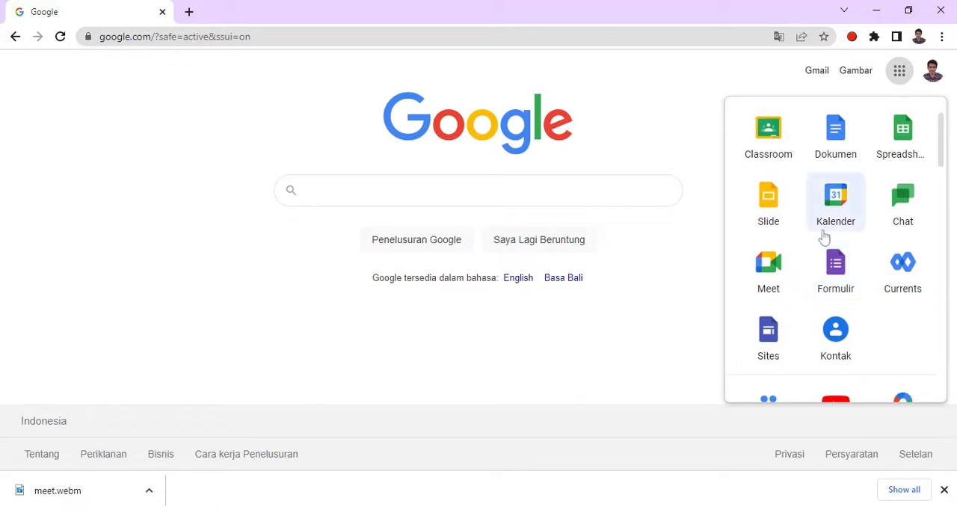
scroll(835, 234, down, 5)
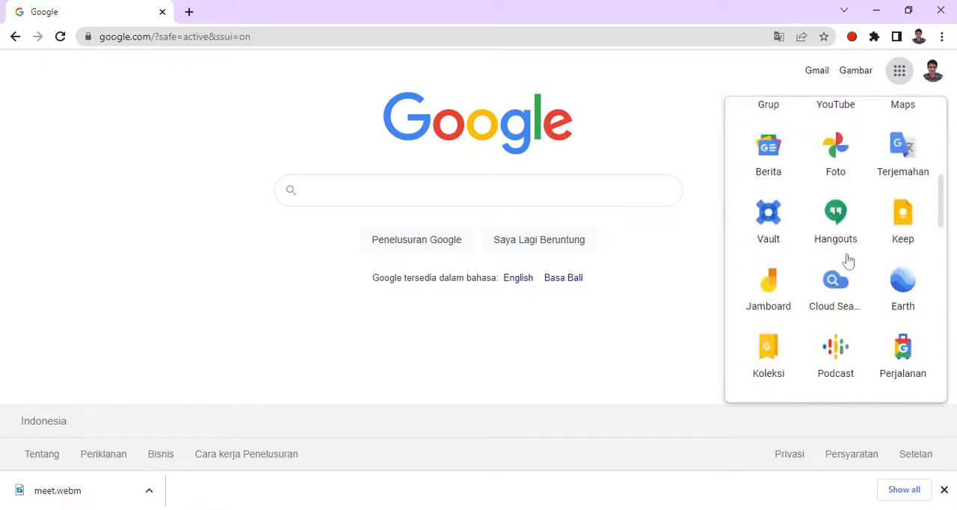
scroll(836, 284, down, 2)
scroll(819, 282, up, 1)
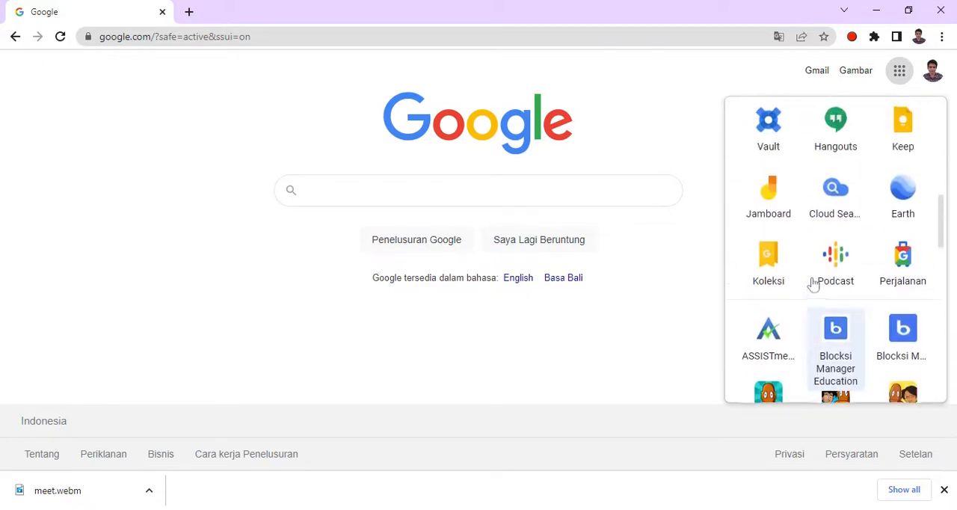
scroll(817, 283, down, 4)
scroll(816, 283, down, 8)
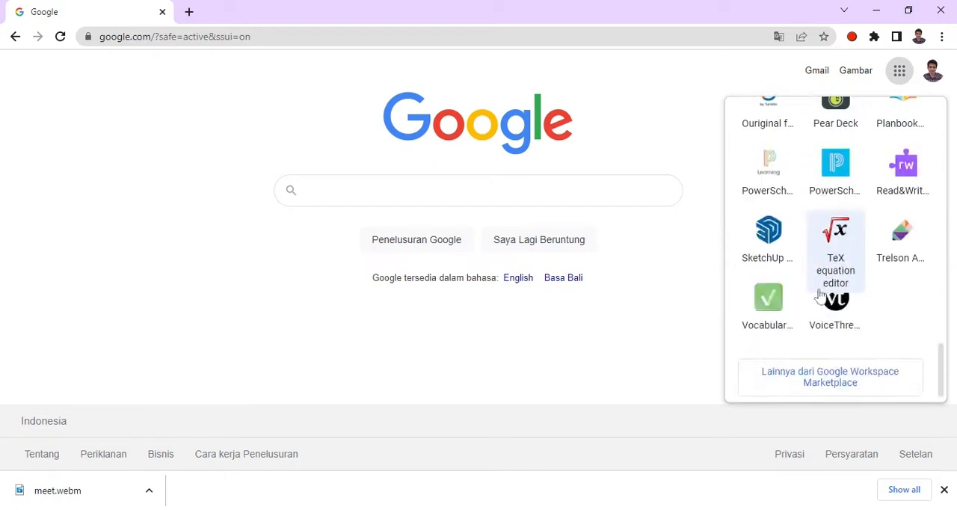
scroll(895, 311, up, 10)
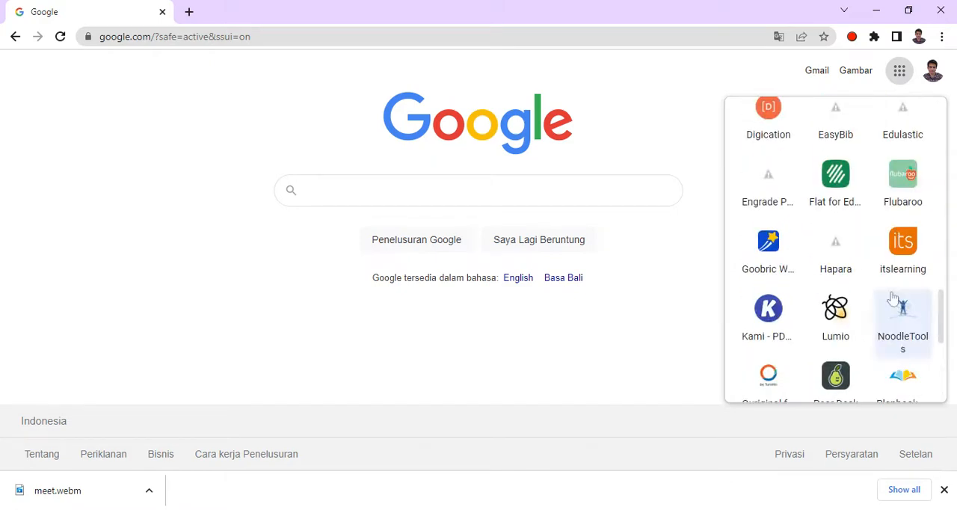
scroll(892, 292, up, 4)
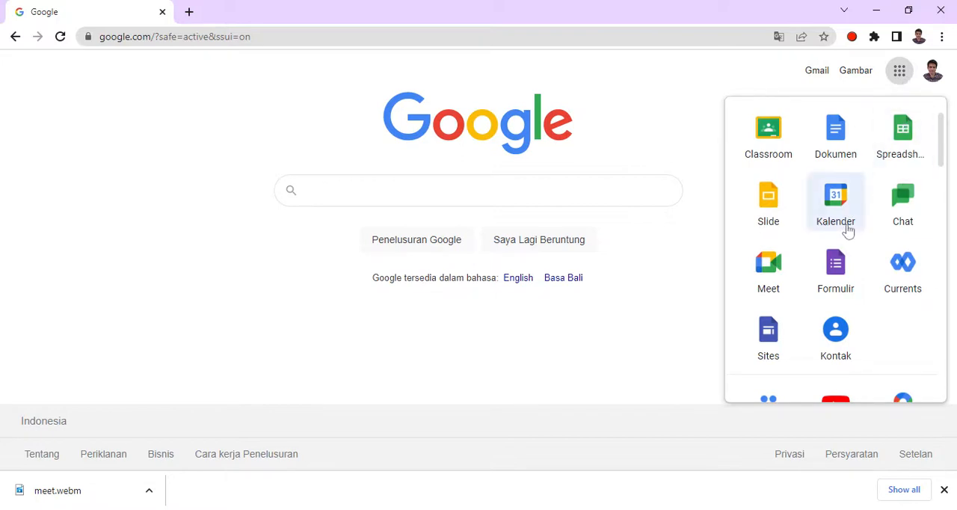
click(834, 196)
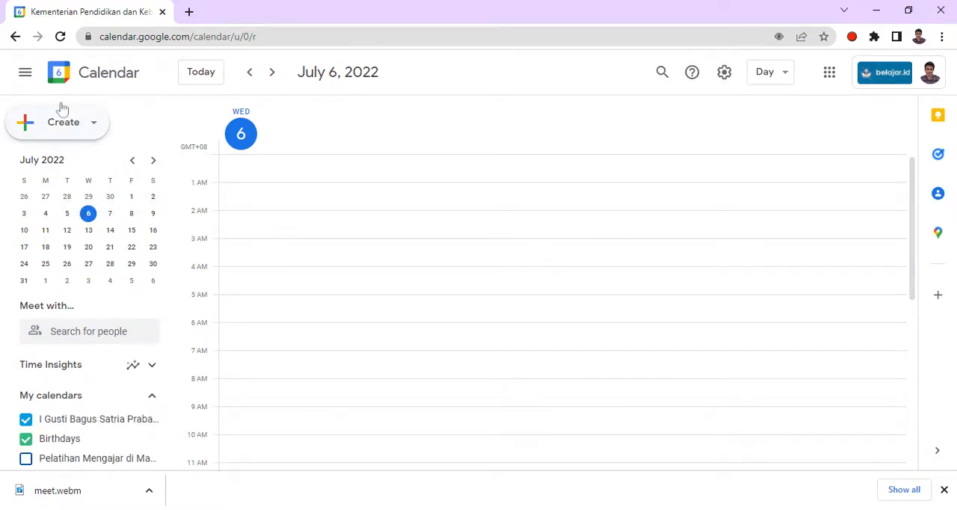
- Start creating a new event in the calendar
scroll(90, 321, down, 3)
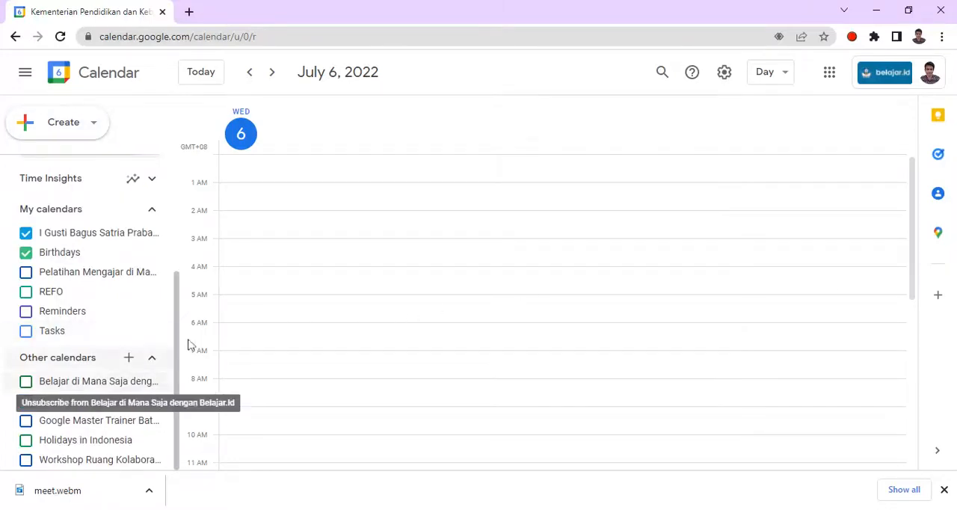
drag(177, 310, 164, 354)
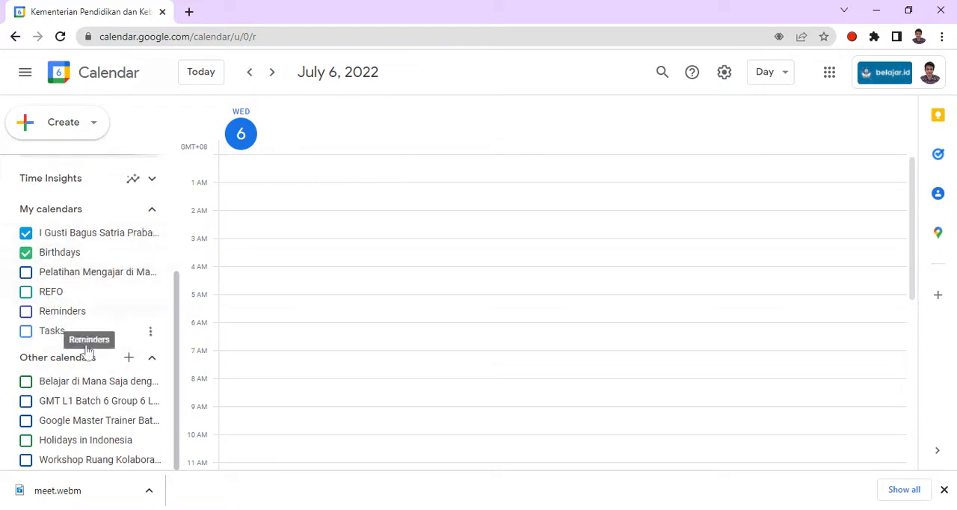
scroll(113, 334, up, 3)
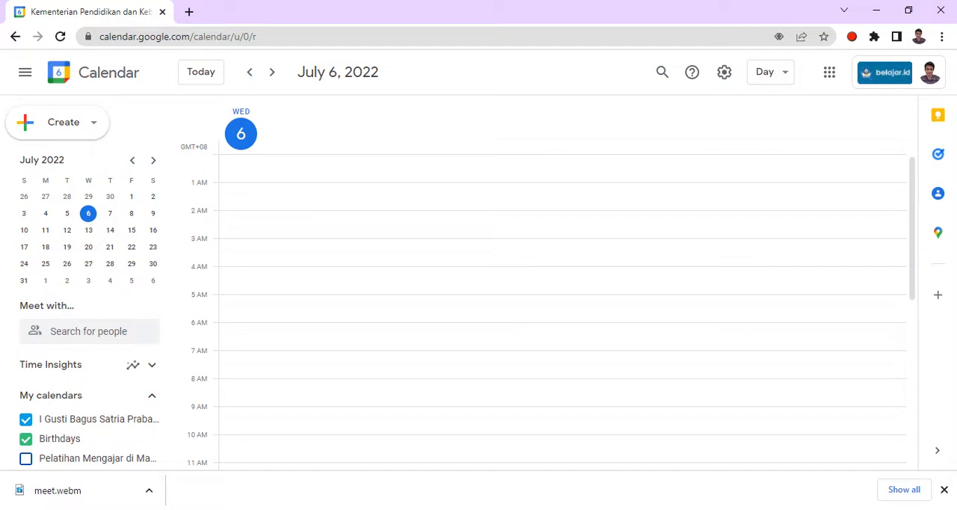
click(86, 134)
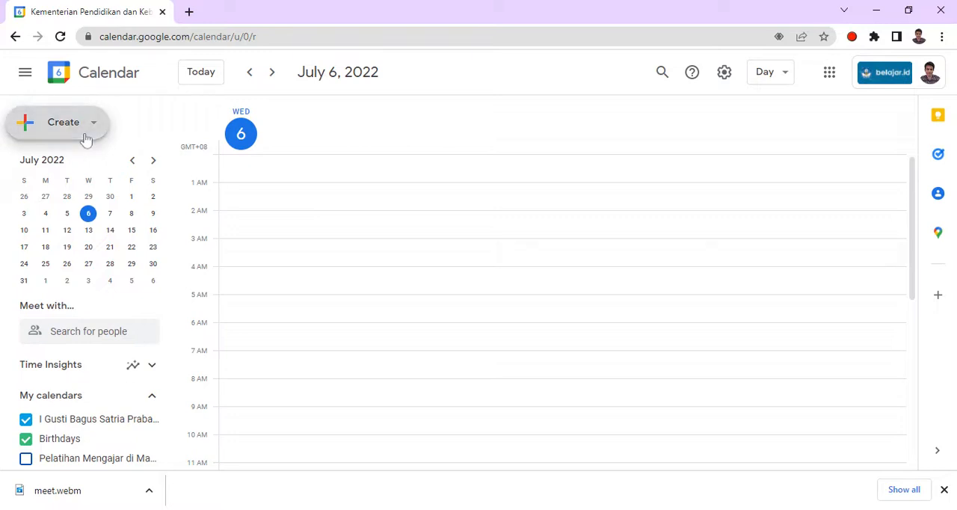
click(86, 138)
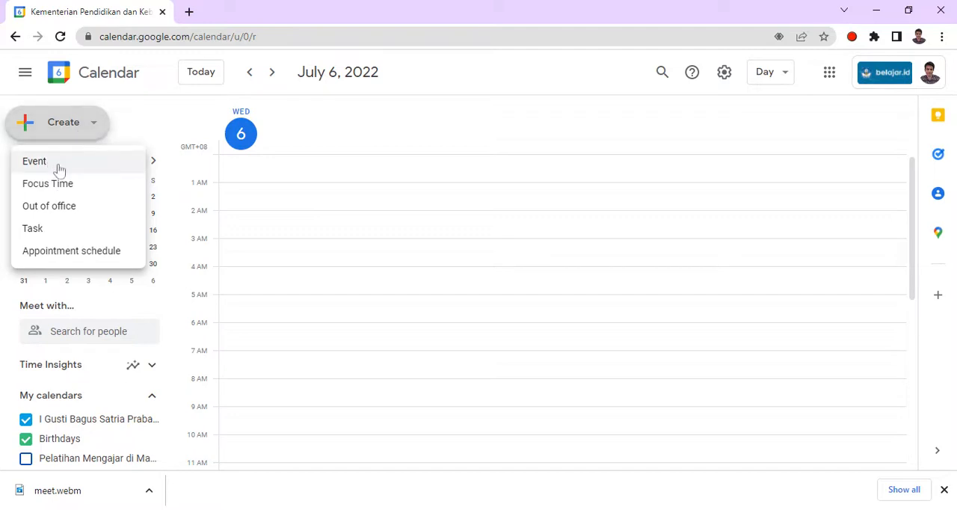
click(59, 169)
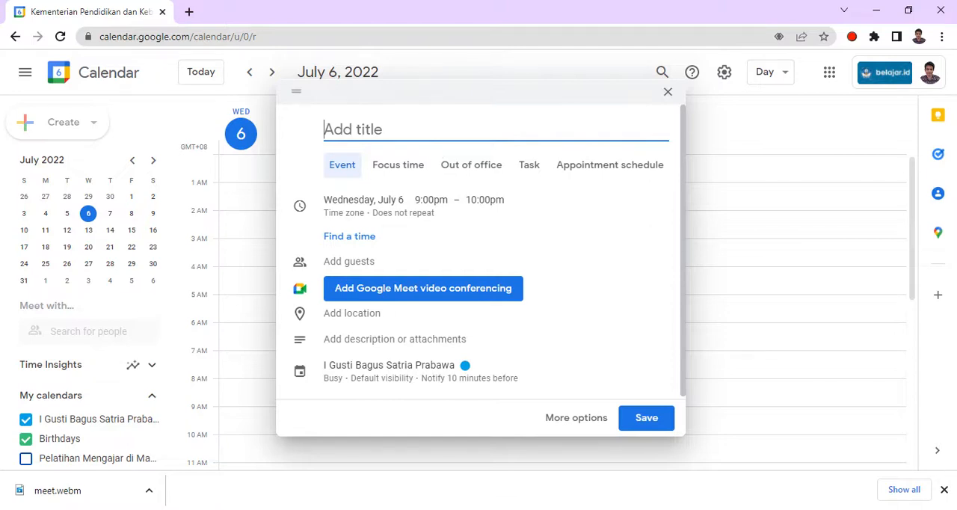
- Title the event "Pertemuan dengan Orang Tua Siswa Kelas X SMA"
text(Per)
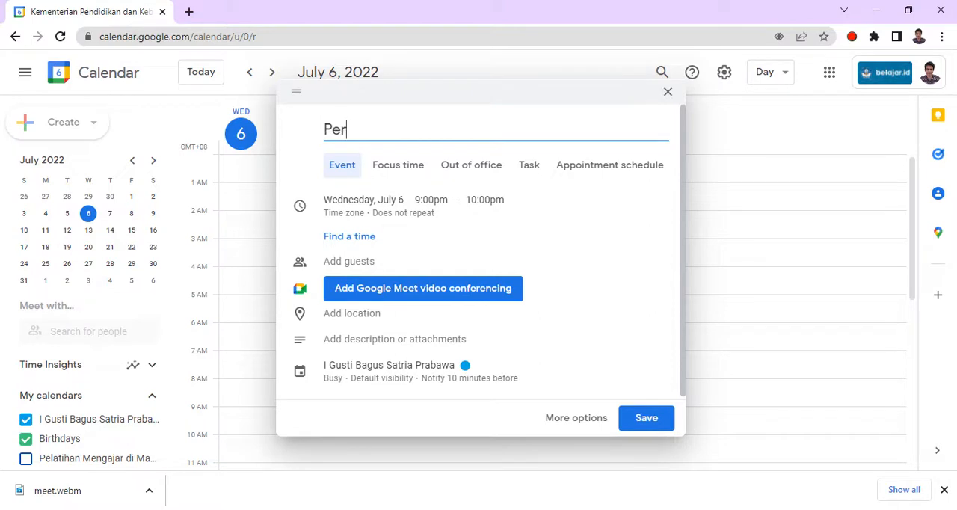
text(temuan dengan)
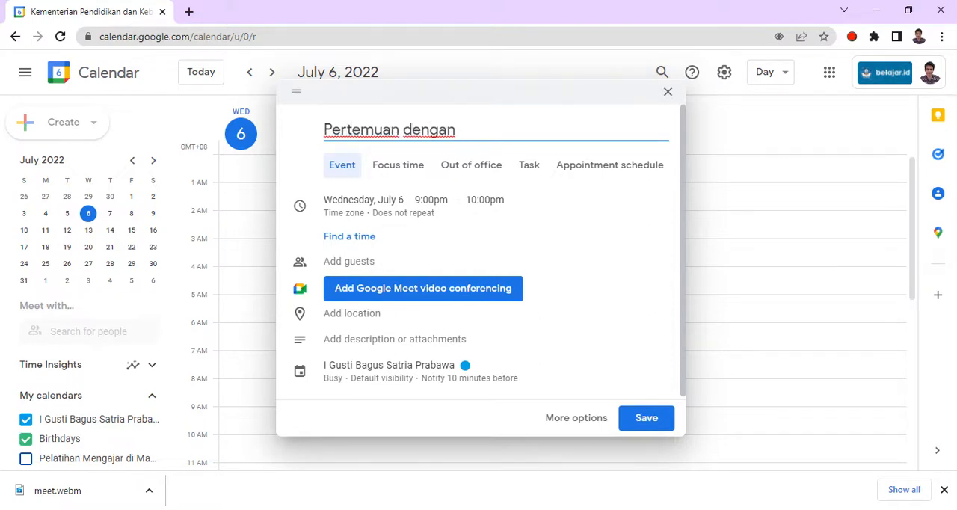
text( Orang)
text( Tla)
key(BackSpace)
key(BackSpace)
text(ua Siswa )
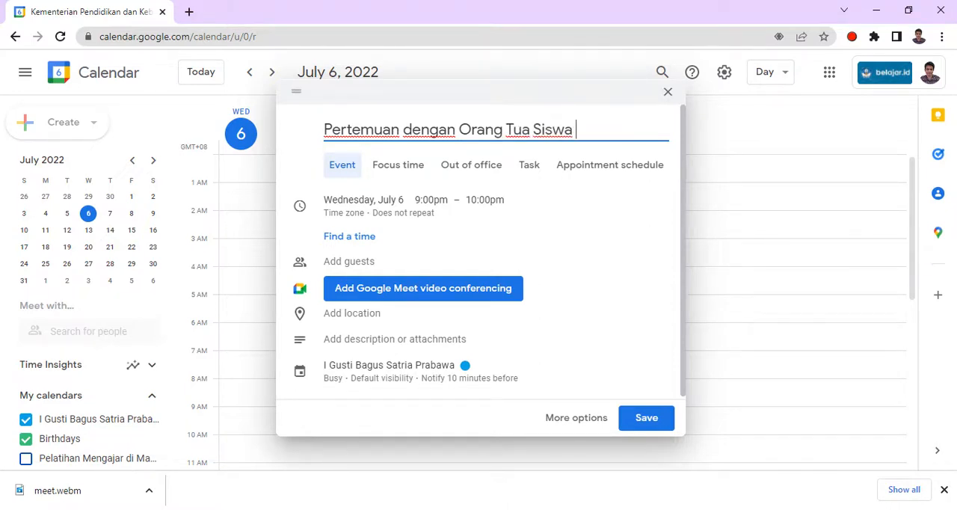
text(Kelas X)
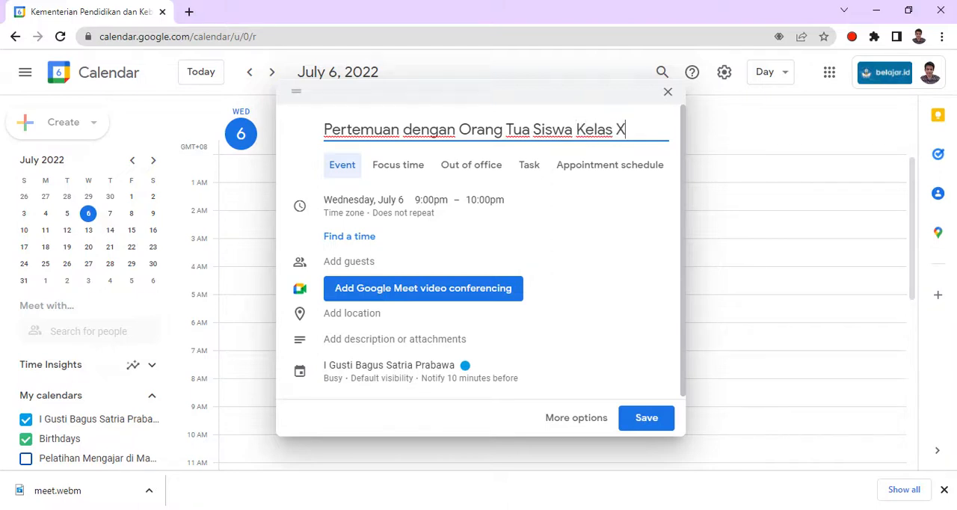
text( SMA)
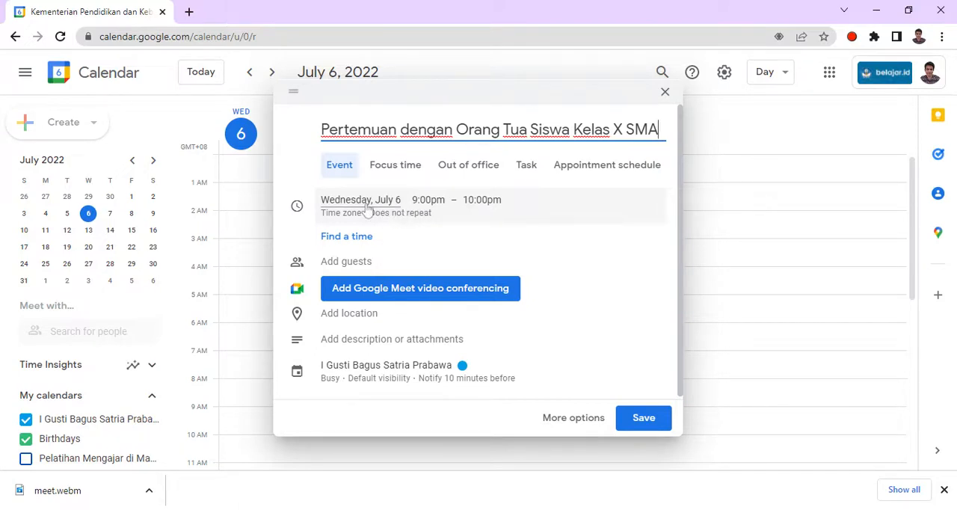
- Change the event date to Thursday, July 7
click(367, 208)
click(395, 201)
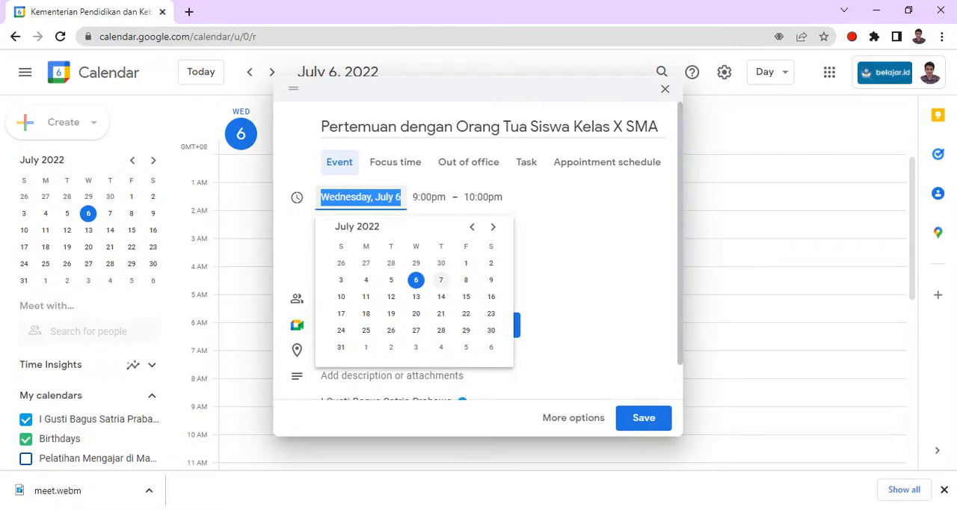
click(442, 280)
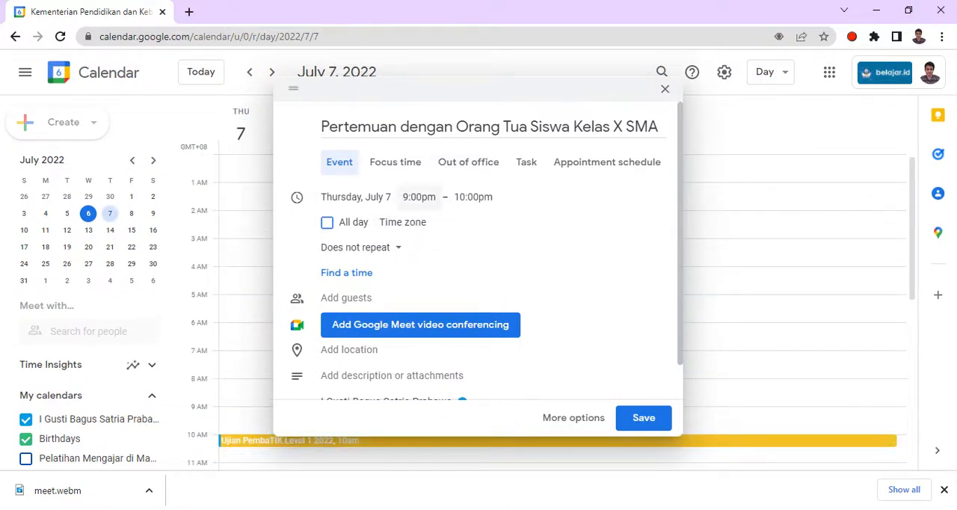
- Set the event start time to 9:00am
click(419, 197)
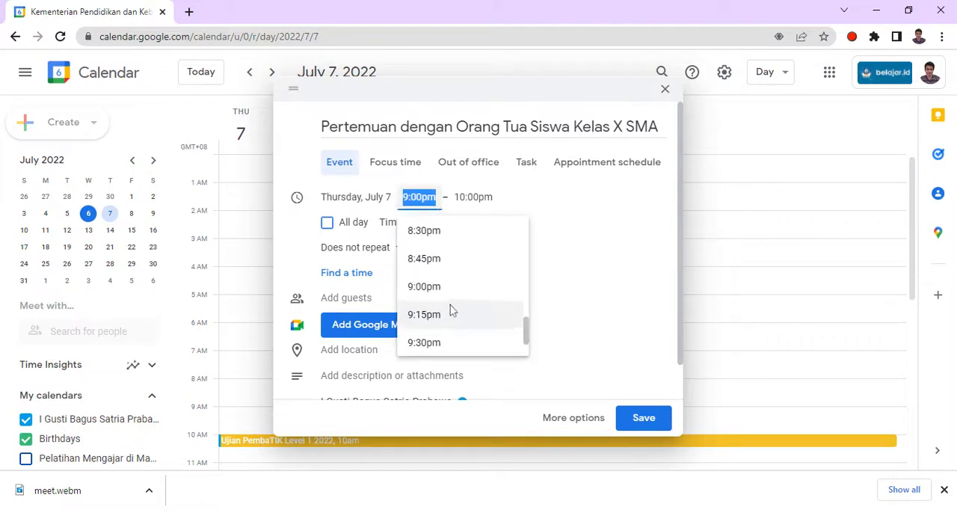
scroll(450, 308, up, 10)
scroll(451, 308, up, 10)
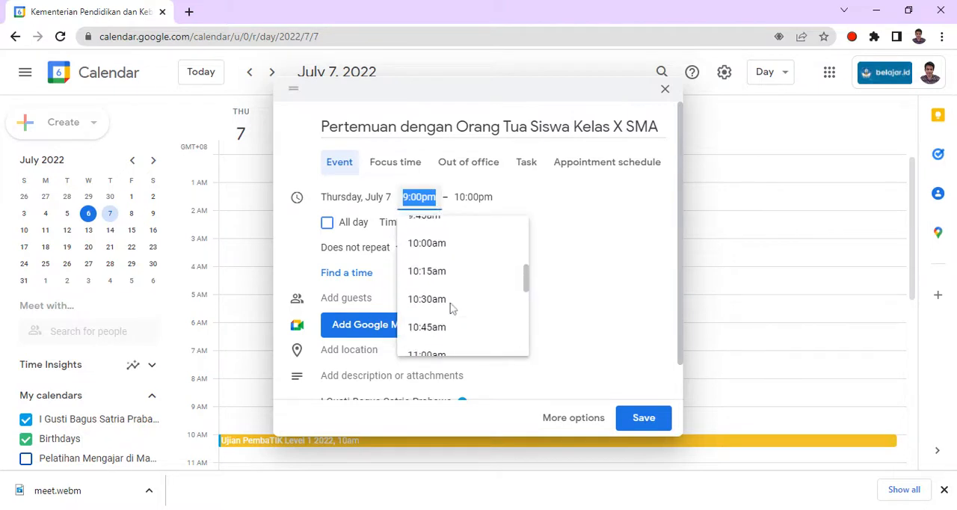
scroll(451, 308, up, 1)
scroll(451, 306, down, 3)
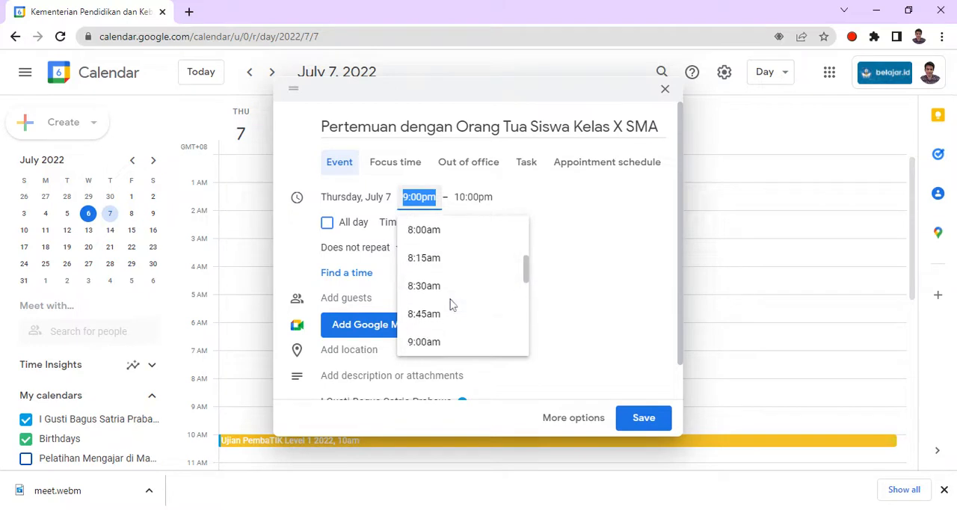
scroll(451, 307, down, 3)
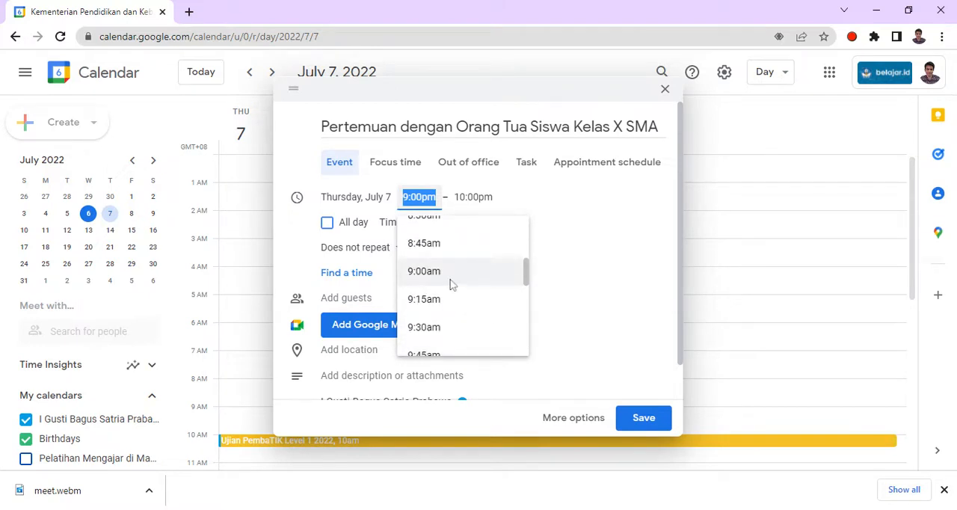
click(450, 278)
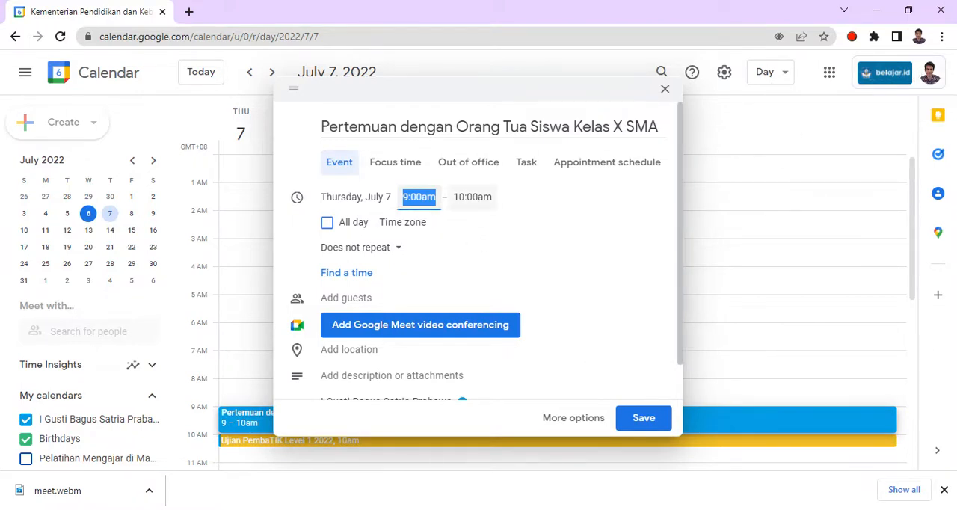
click(471, 198)
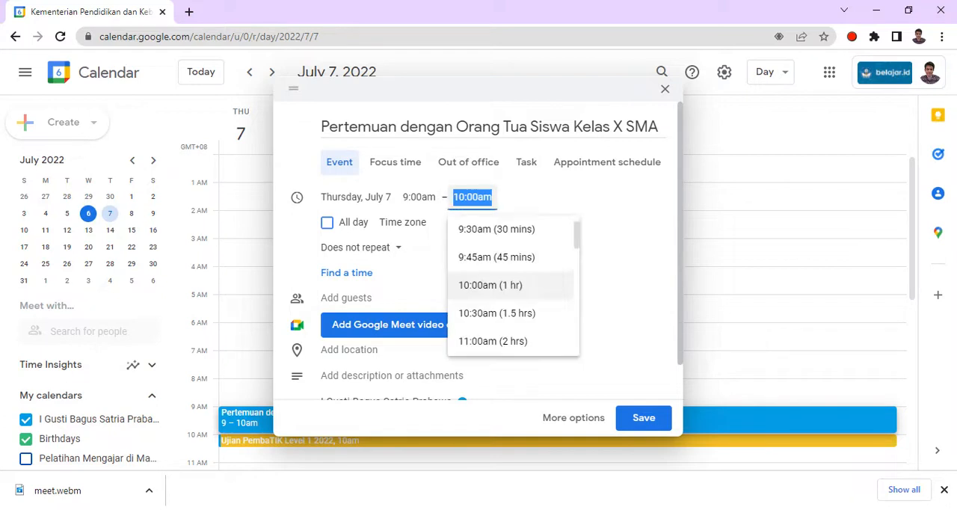
click(527, 204)
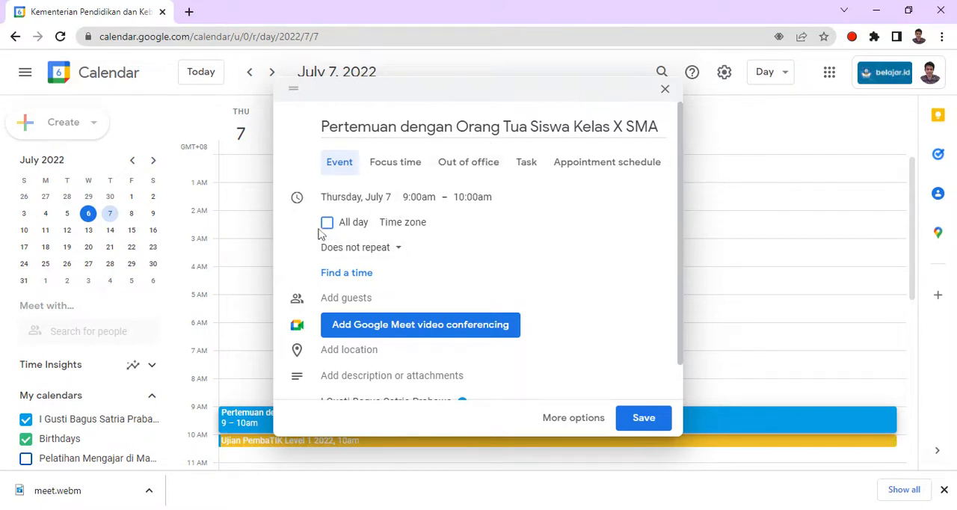
click(395, 250)
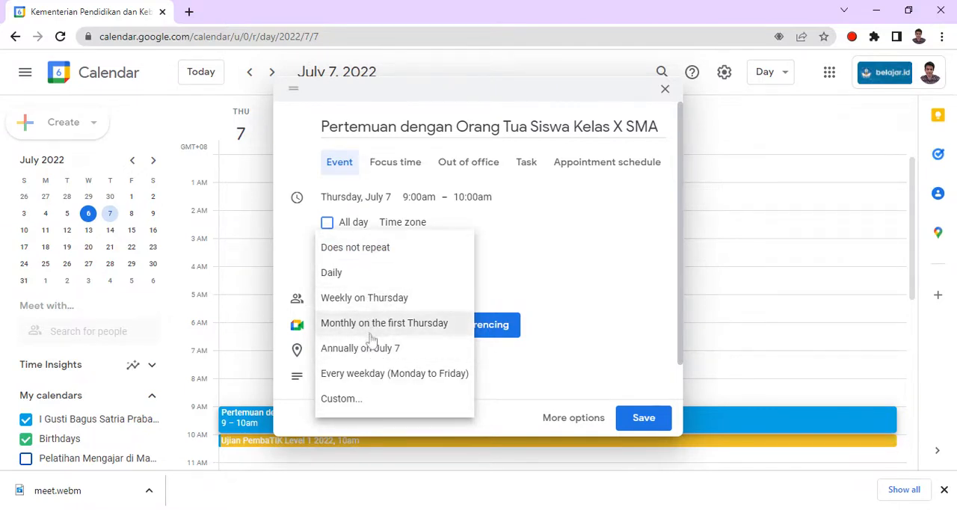
click(567, 211)
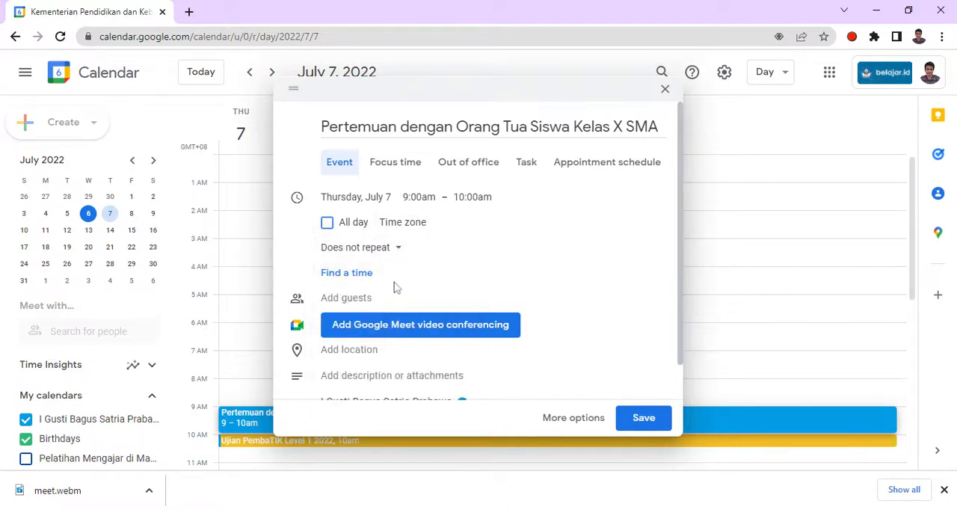
- Add a guest by searching for "y" and choosing the suggested contact
scroll(428, 277, down, 1)
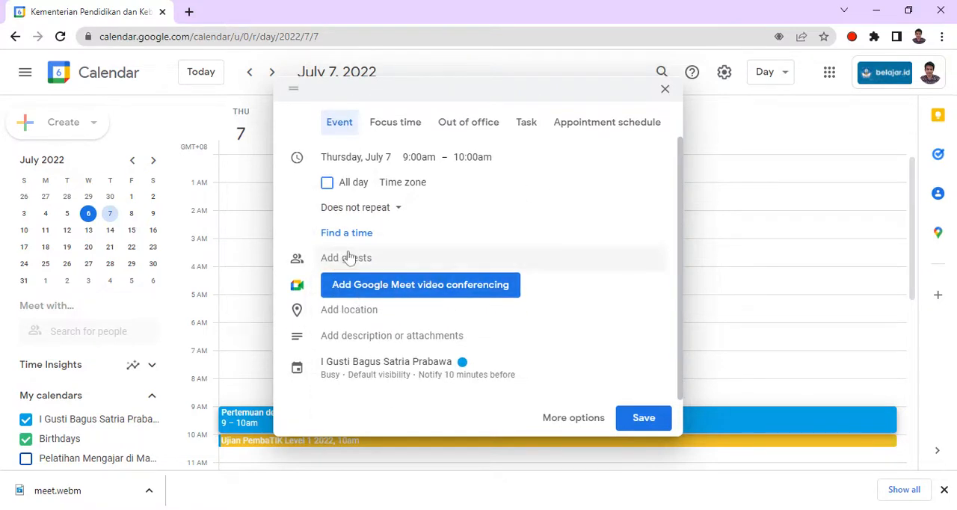
scroll(349, 257, up, 1)
click(350, 282)
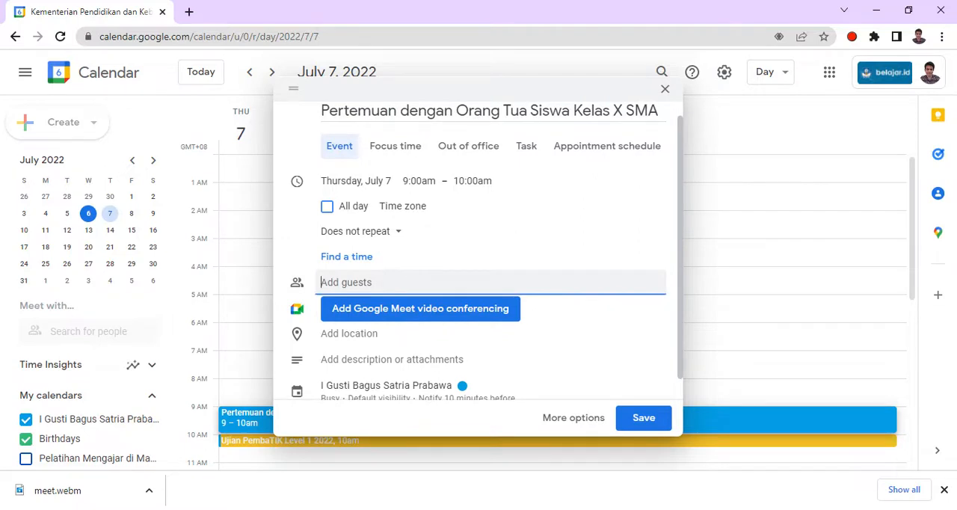
text(y)
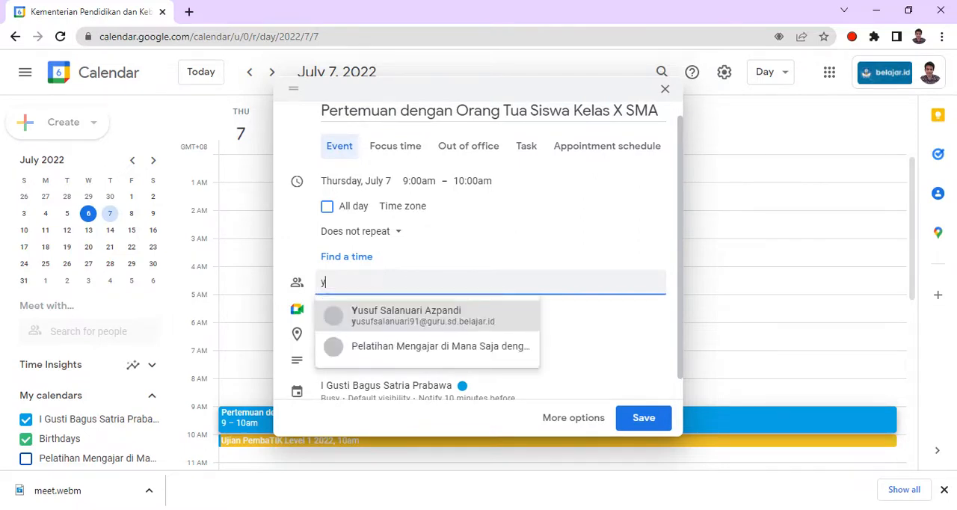
click(427, 320)
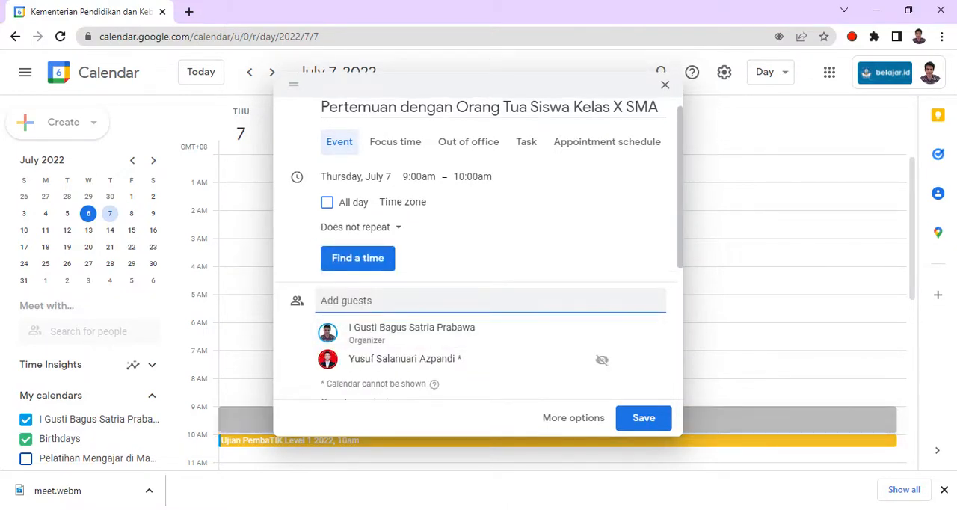
- Scroll through the event details to review the guest list, Meet conferencing and calendar settings
scroll(425, 317, down, 1)
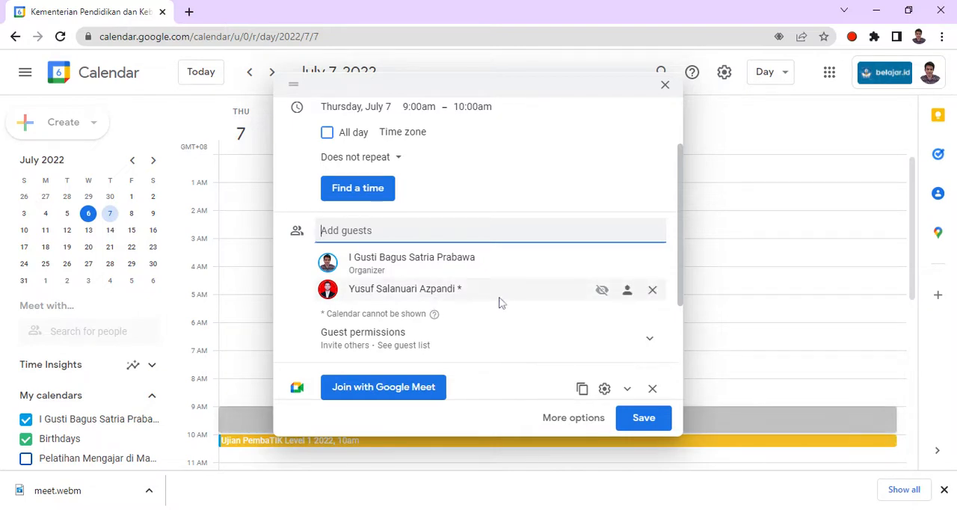
mouse_move(439, 305)
scroll(424, 231, down, 2)
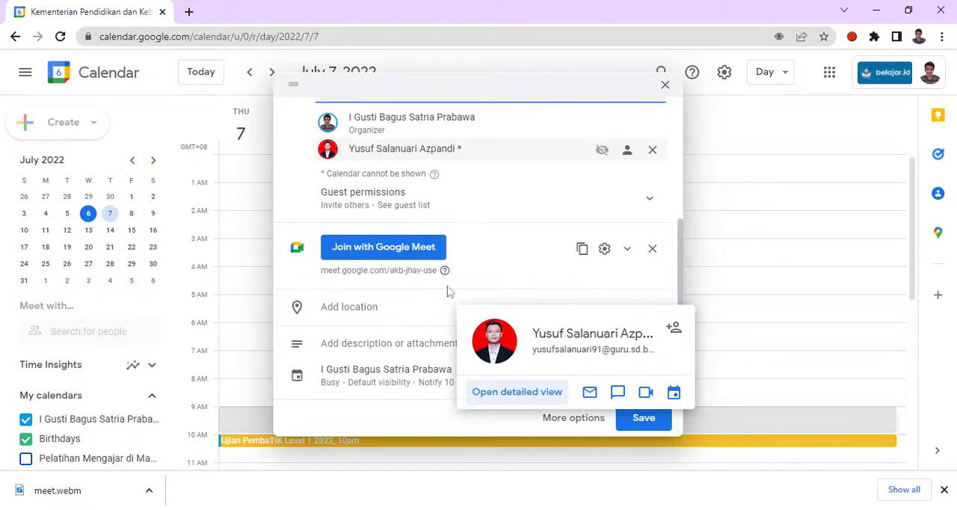
scroll(434, 254, up, 1)
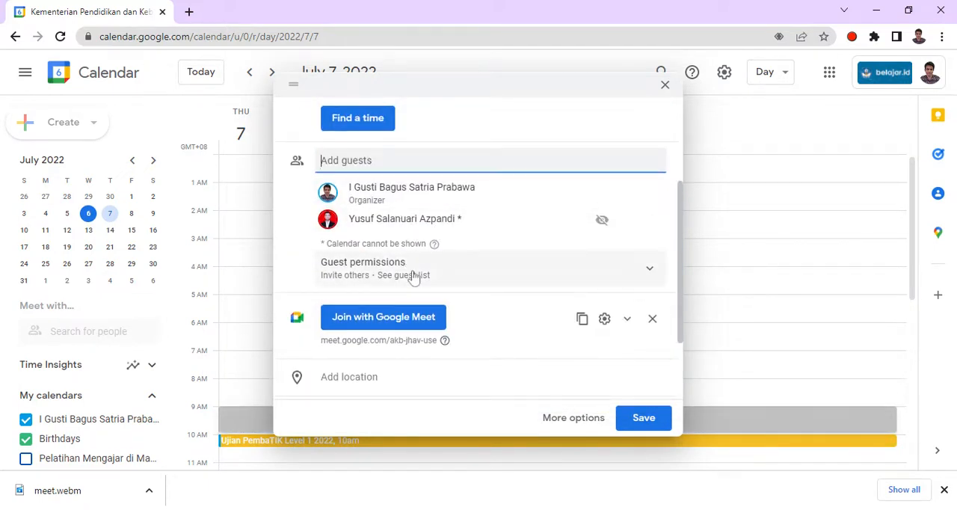
scroll(412, 275, down, 1)
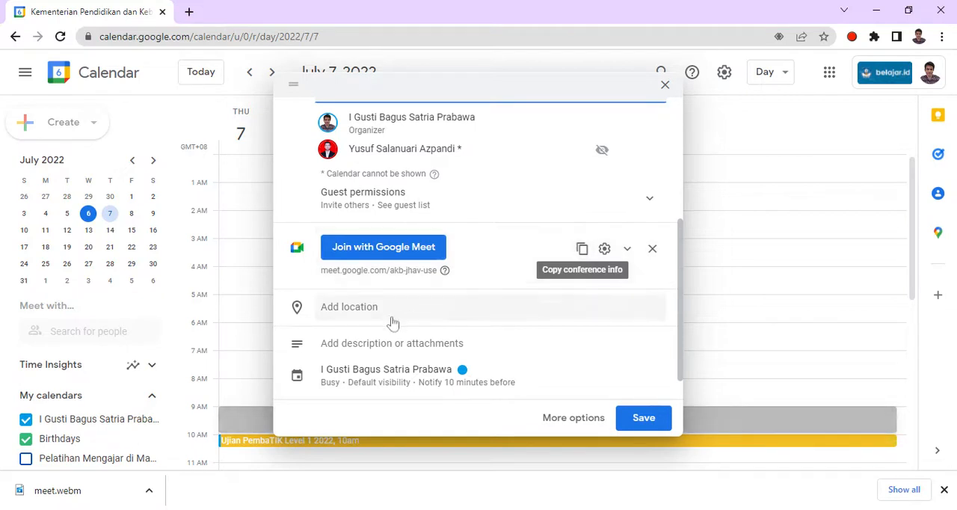
scroll(352, 306, down, 1)
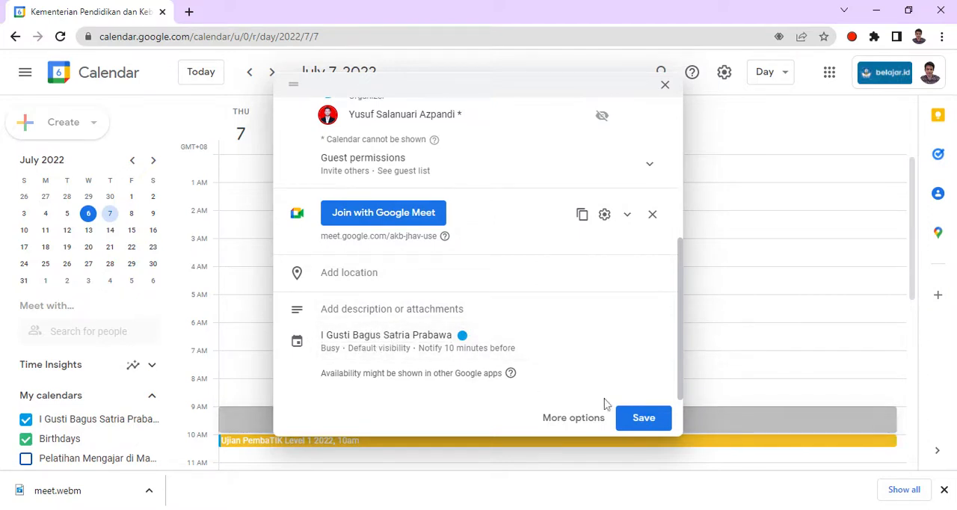
scroll(606, 404, up, 4)
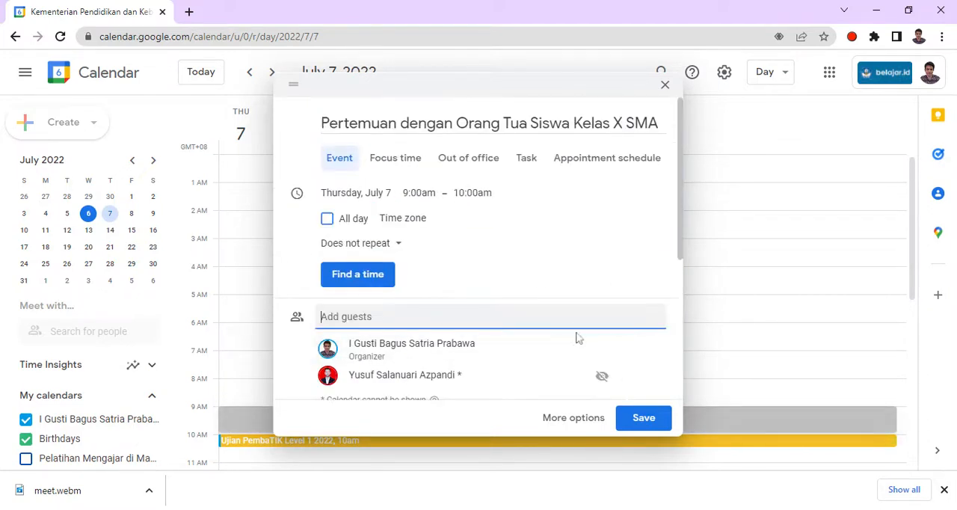
scroll(452, 319, down, 1)
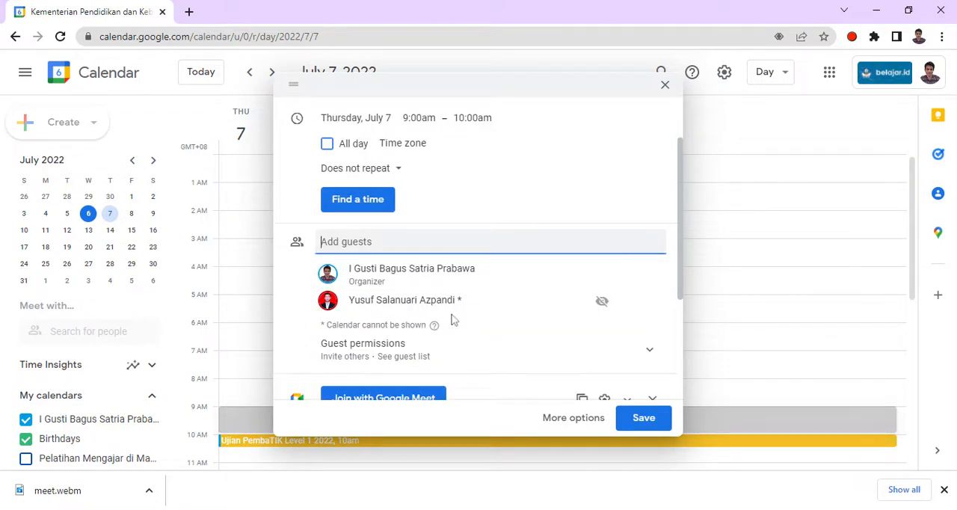
scroll(451, 319, down, 2)
scroll(452, 320, up, 3)
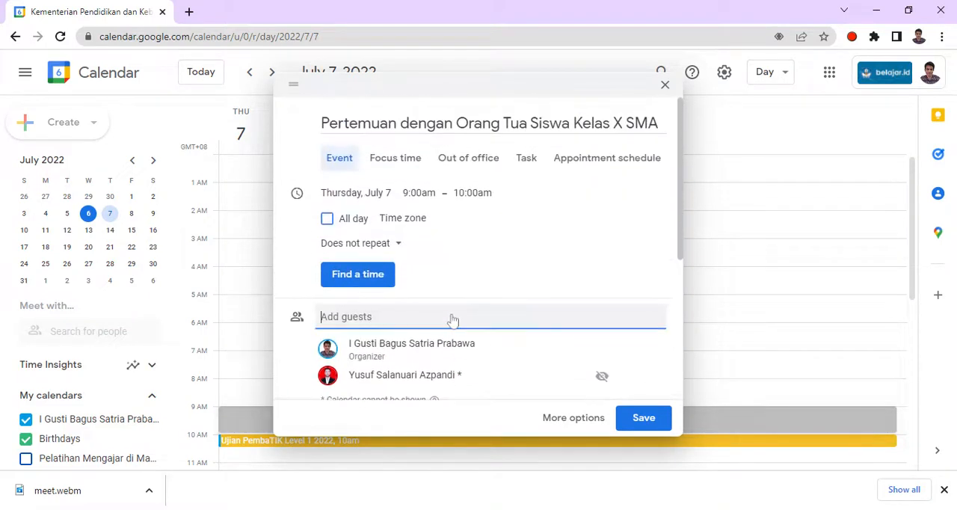
- Switch the entry type between Appointment schedule, Task and Focus time, ending on Focus time
click(592, 170)
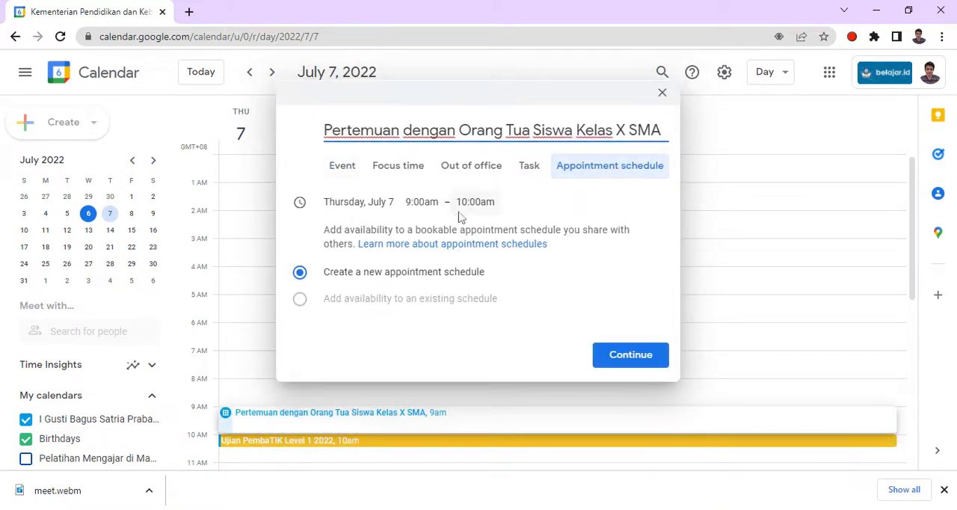
click(527, 169)
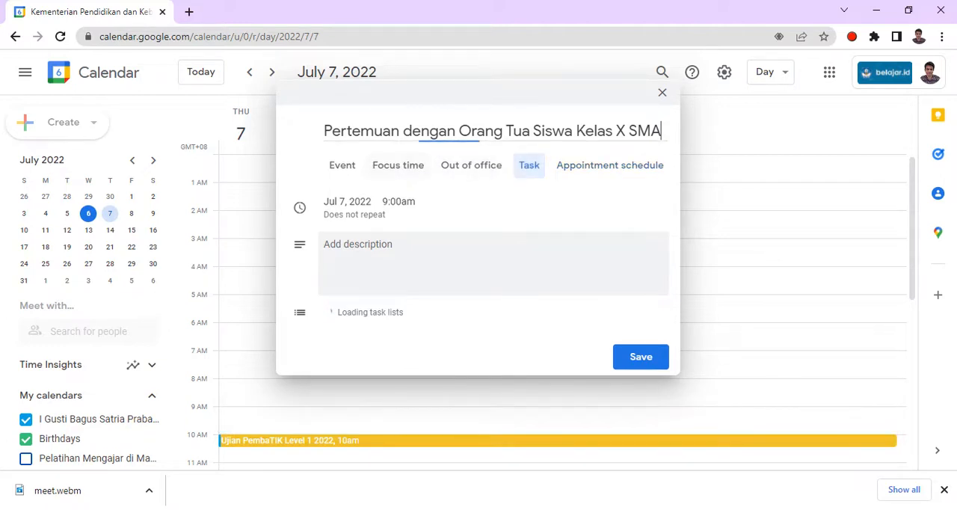
click(398, 165)
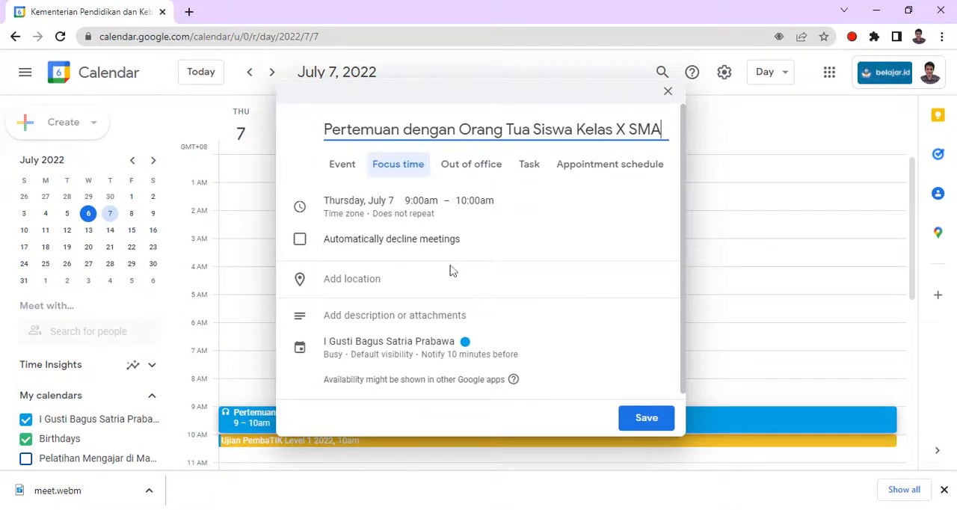
scroll(455, 269, down, 1)
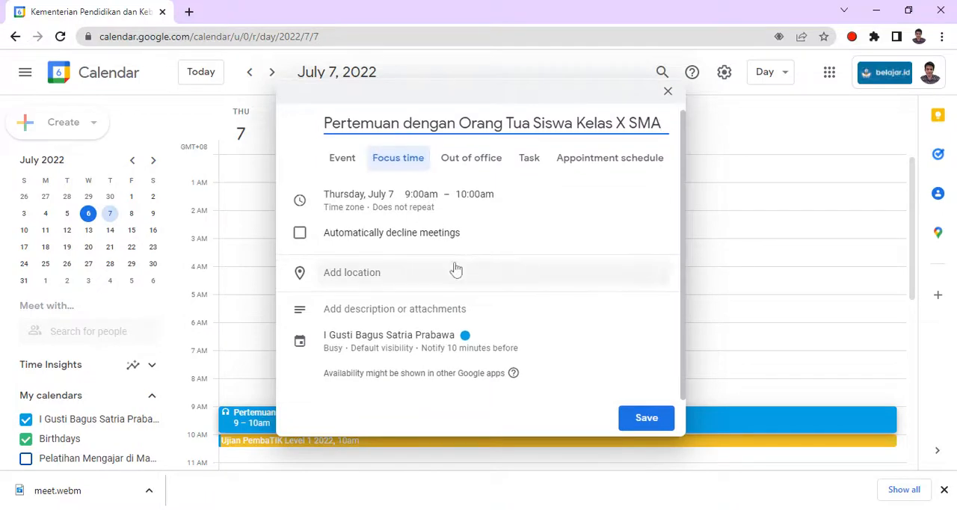
click(529, 159)
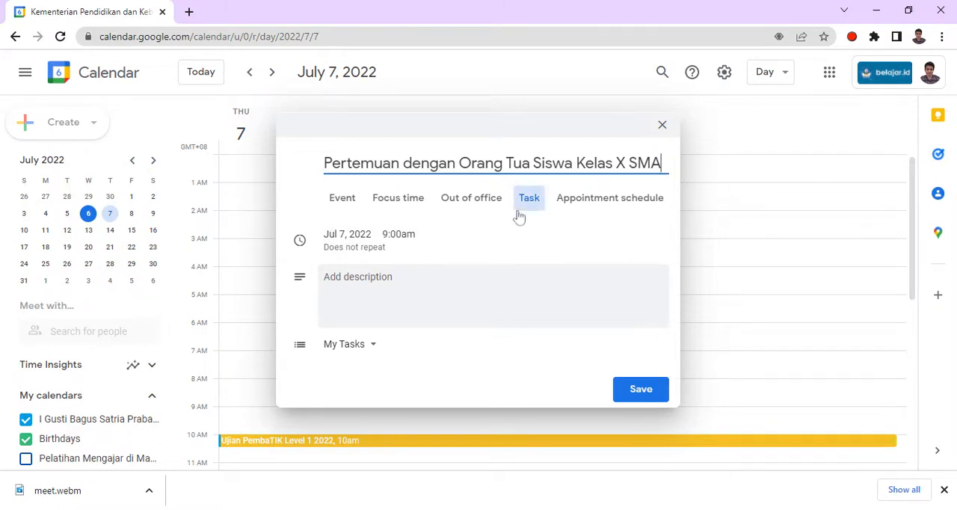
click(584, 202)
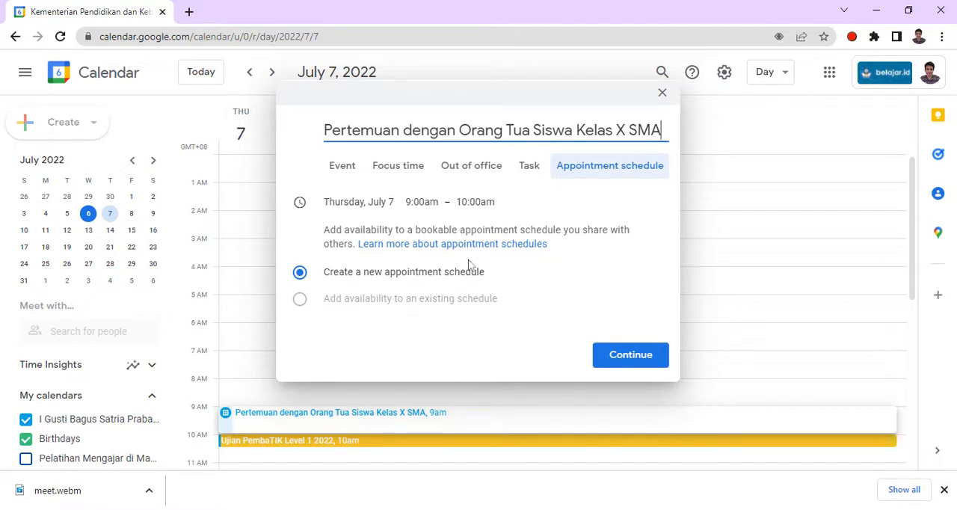
click(411, 176)
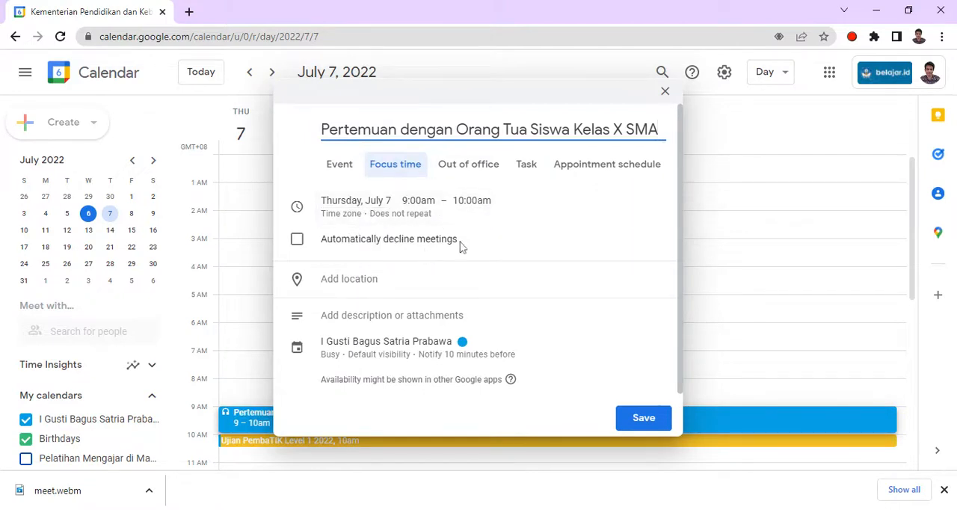
- Expand the calendar details to show the busy status, visibility and notification options
scroll(439, 261, down, 1)
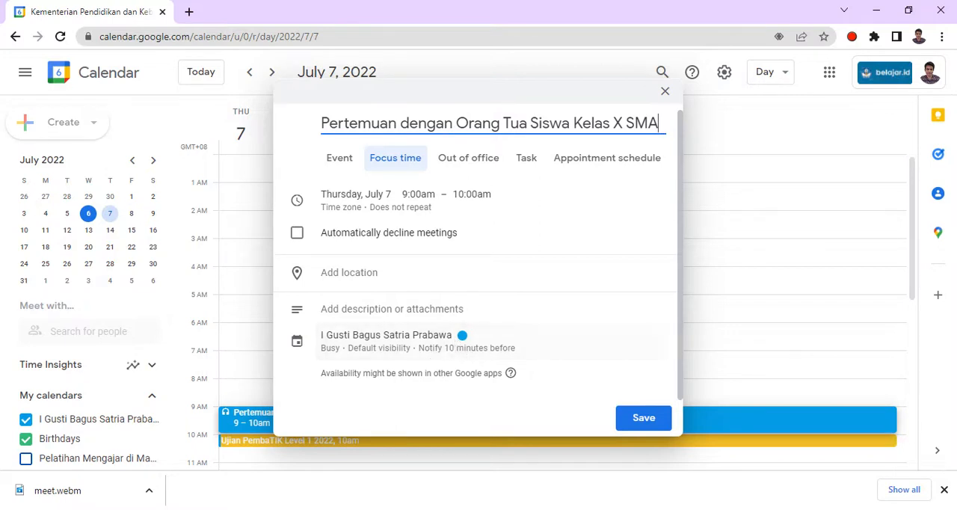
scroll(465, 359, down, 1)
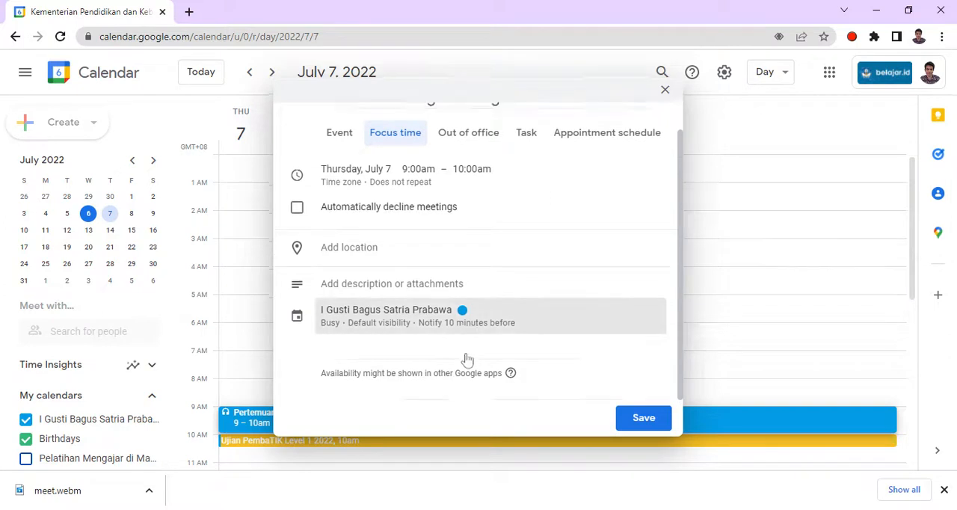
click(465, 359)
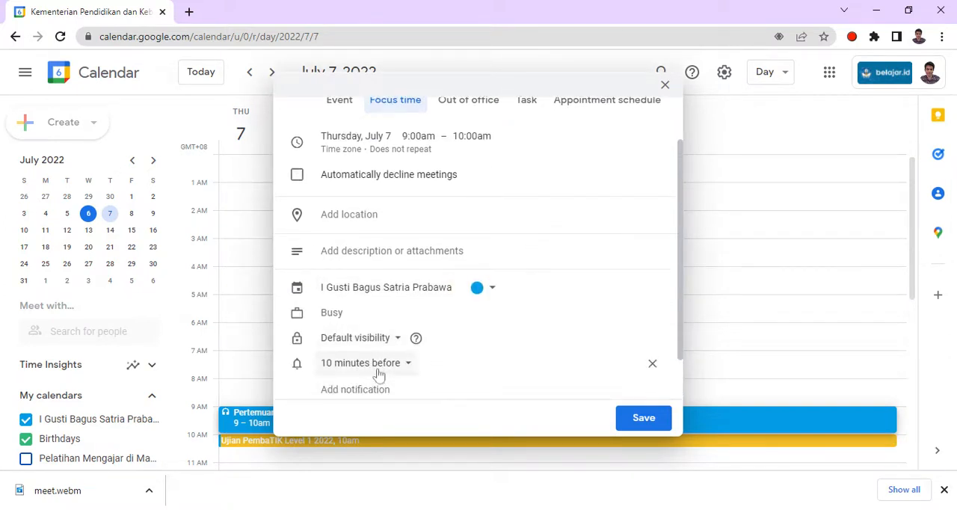
scroll(379, 374, down, 1)
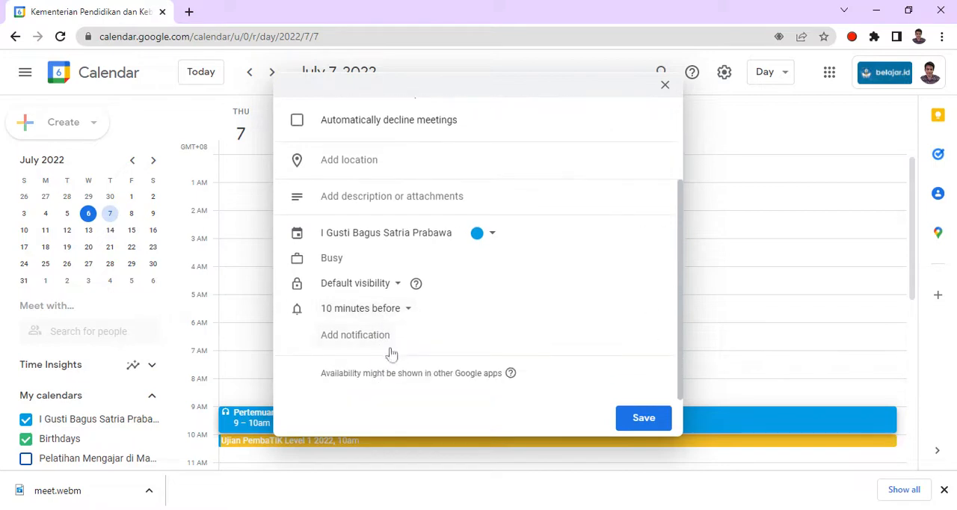